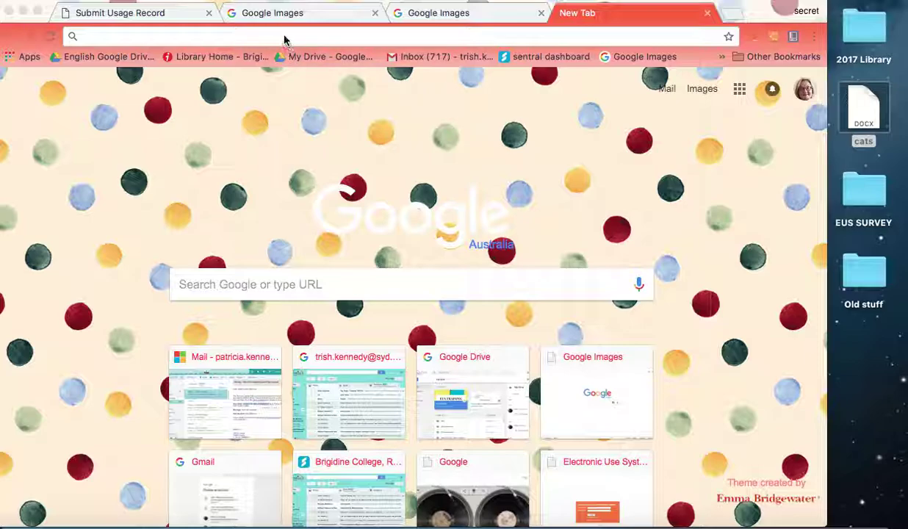
# - Search Google Images for 'cats' and save the white cat photo to the desktop as download.jpg
pyautogui.click(273, 14)
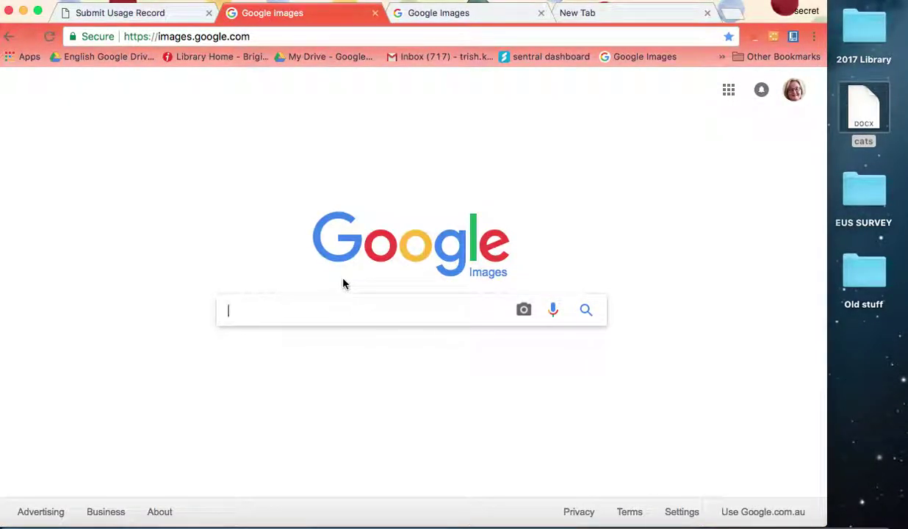
pyautogui.write('cats')
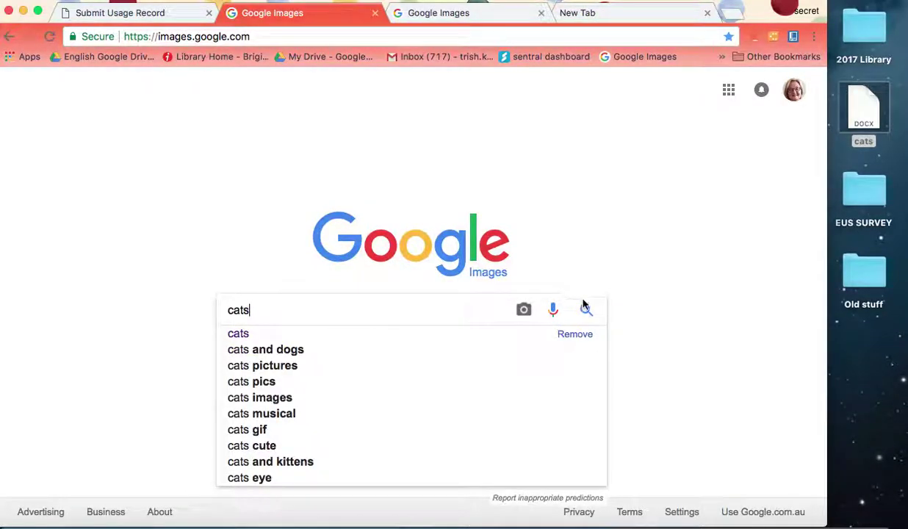
pyautogui.click(586, 307)
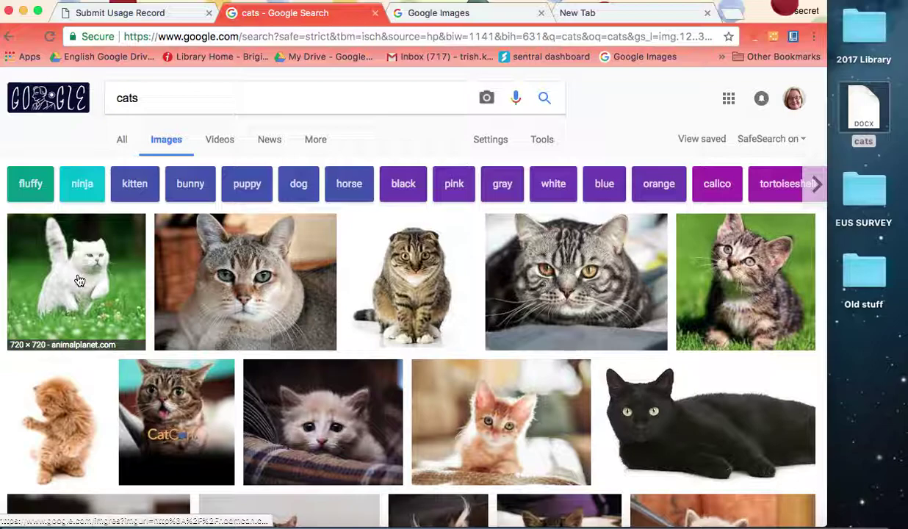
pyautogui.moveTo(79, 280); pyautogui.dragTo(896, 402)
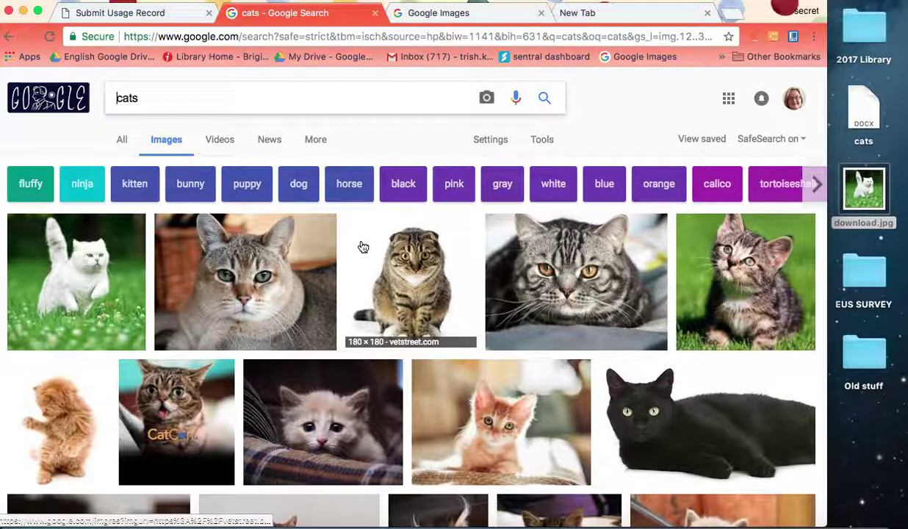
# - Open the white cat's animalplanet.com/pets/cats/ source page and copy its address
pyautogui.click(98, 252)
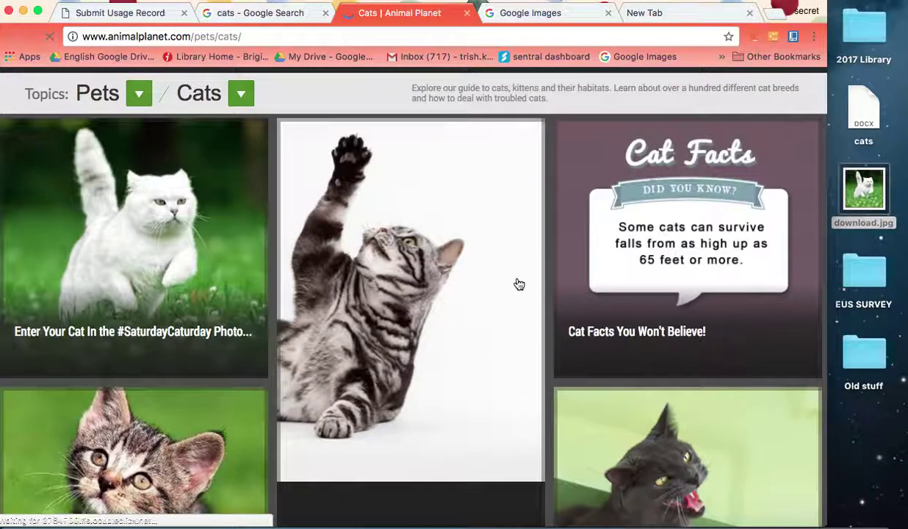
pyautogui.click(258, 37)
pyautogui.hotkey('ctrl', 'c')
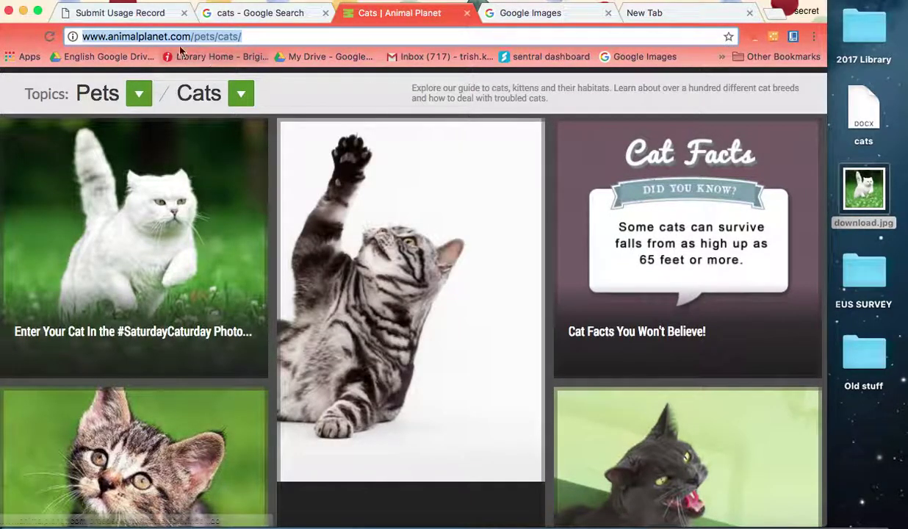
# - Log an Image Only item from a Web Page, downloaded and saved as 4 copies
pyautogui.click(111, 13)
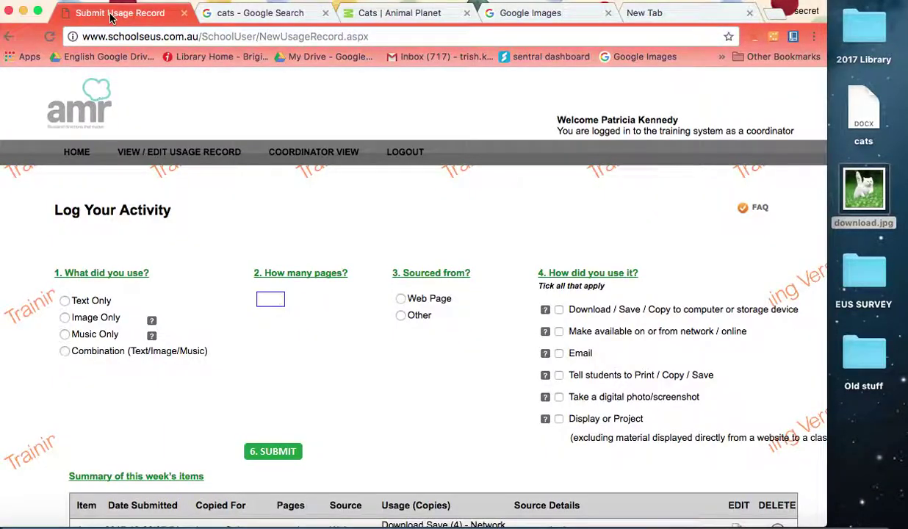
pyautogui.click(65, 318)
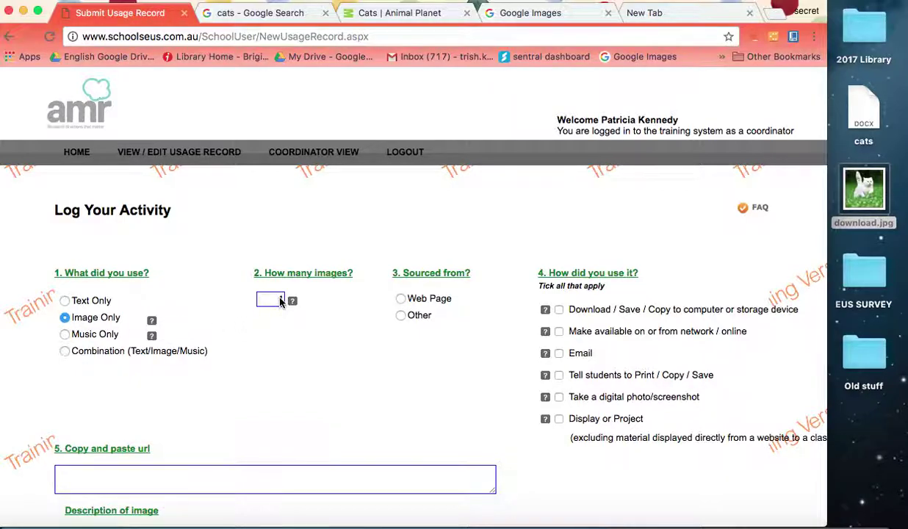
pyautogui.click(402, 300)
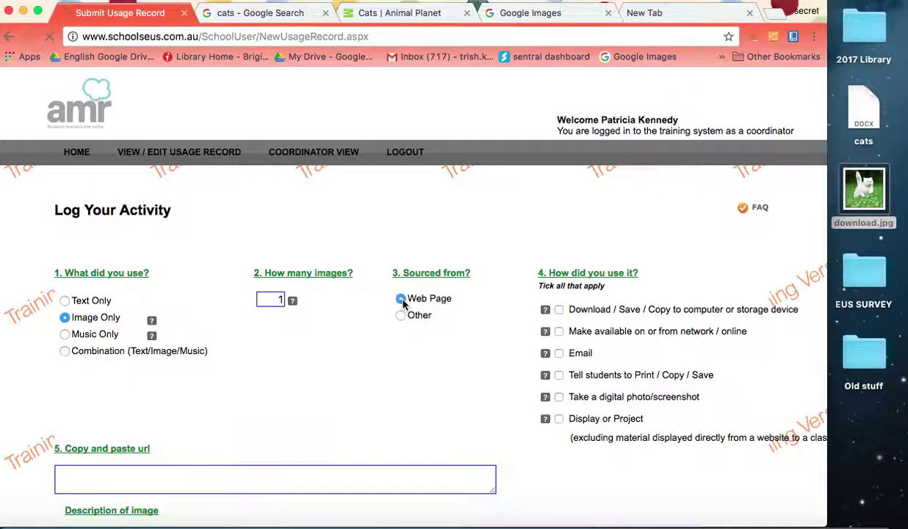
pyautogui.click(559, 311)
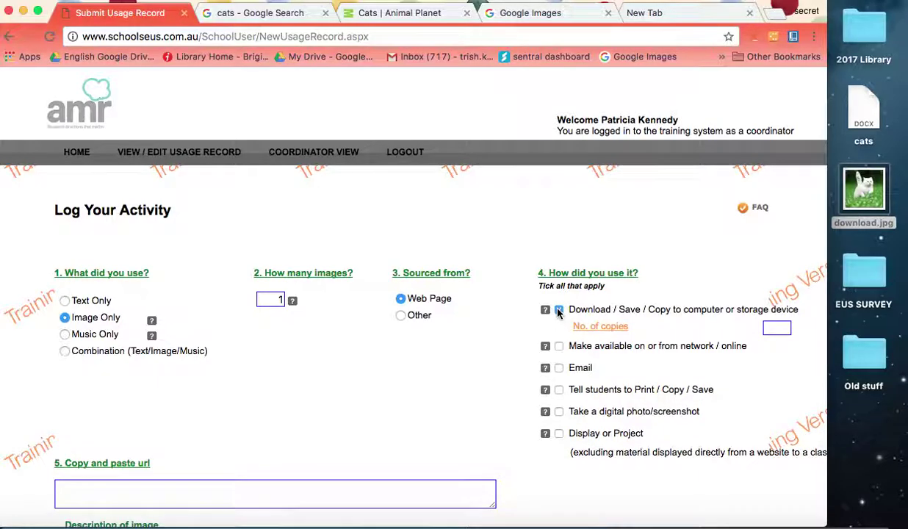
pyautogui.click(777, 330)
pyautogui.write('4')
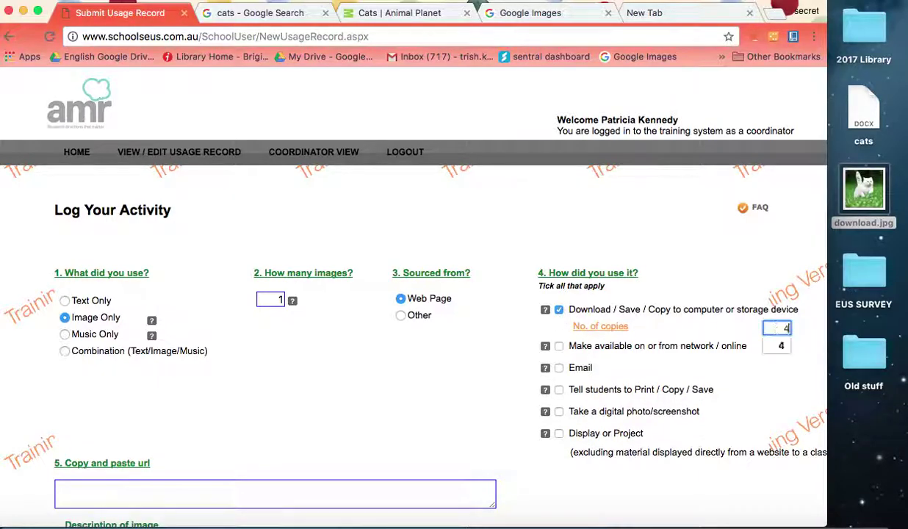
# - Record network access for 37, printing by 30 students, and mark the image as displayed
pyautogui.click(558, 346)
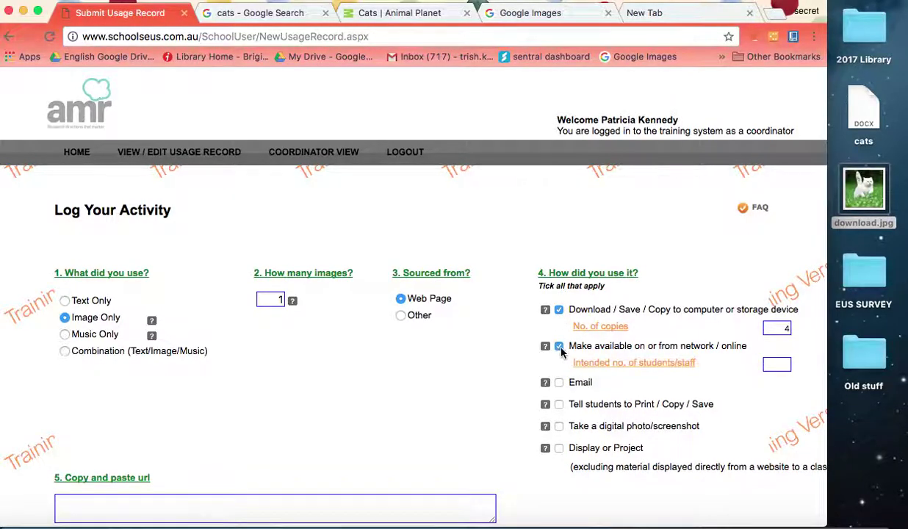
pyautogui.click(778, 365)
pyautogui.write('37')
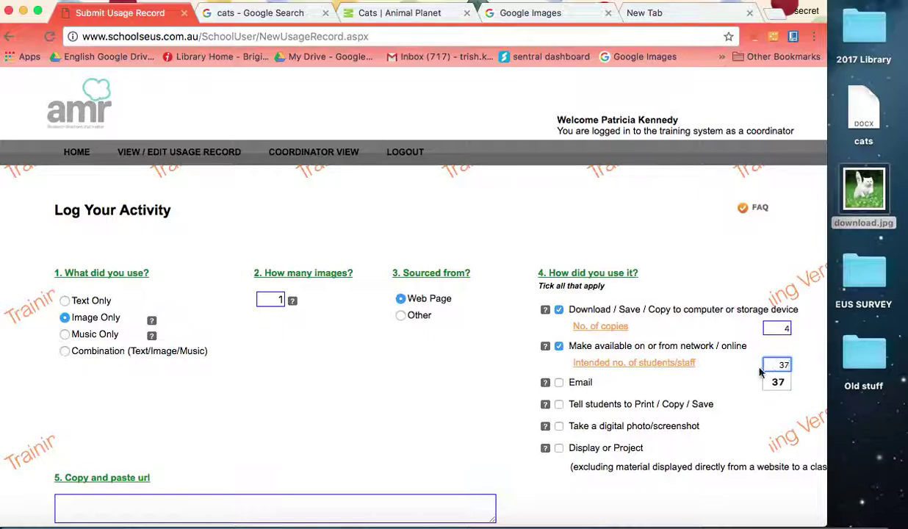
pyautogui.click(560, 409)
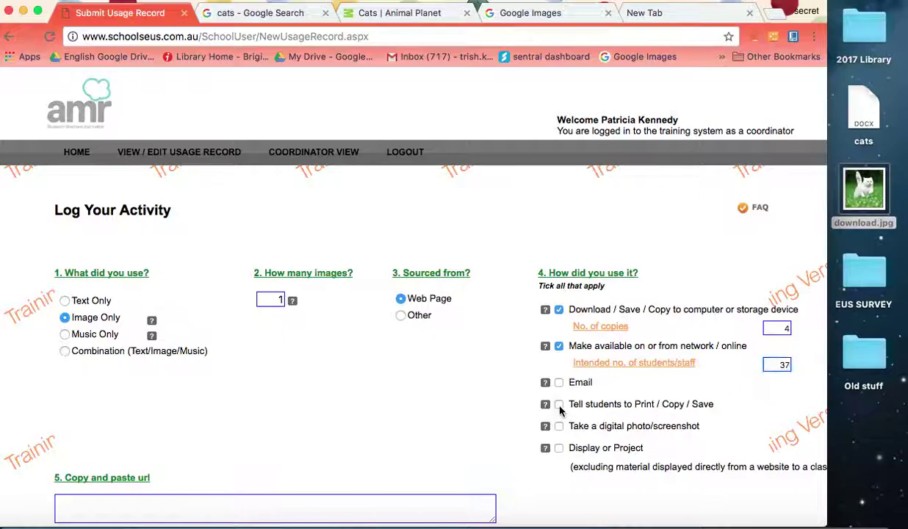
pyautogui.click(560, 407)
pyautogui.click(772, 423)
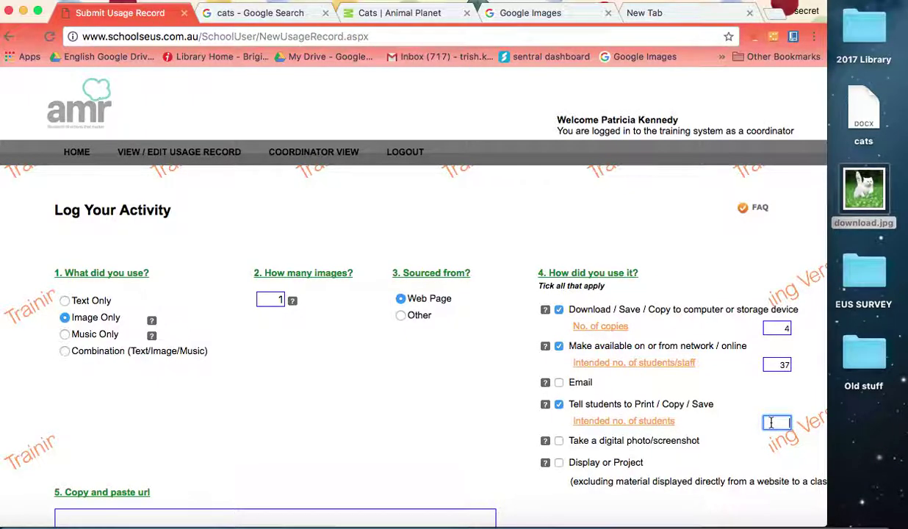
pyautogui.write('30')
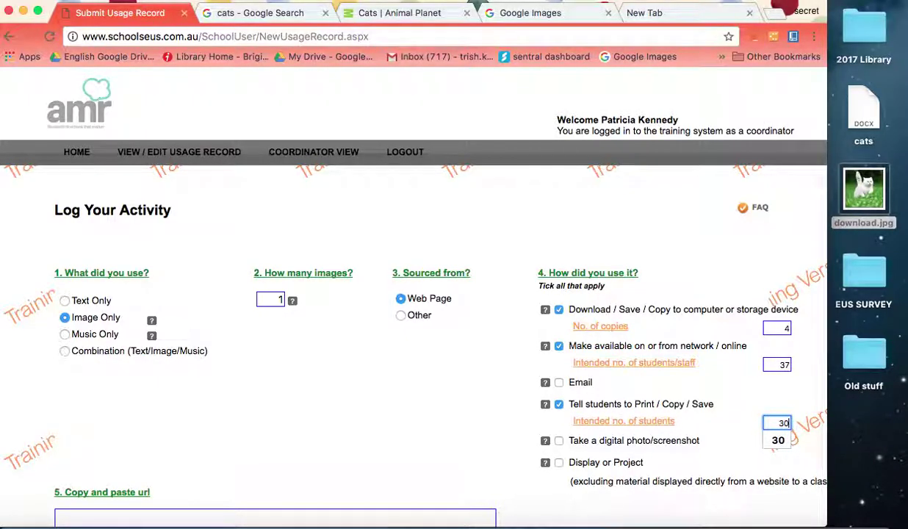
pyautogui.click(560, 462)
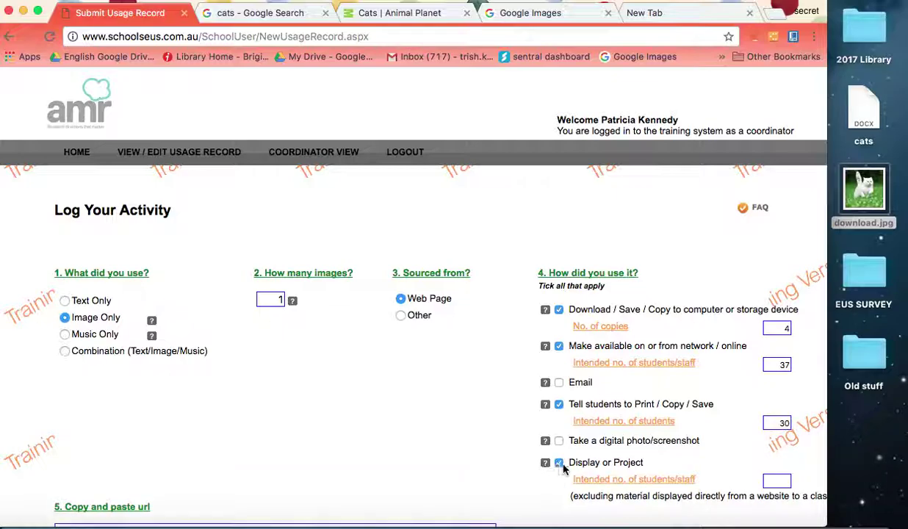
pyautogui.click(775, 479)
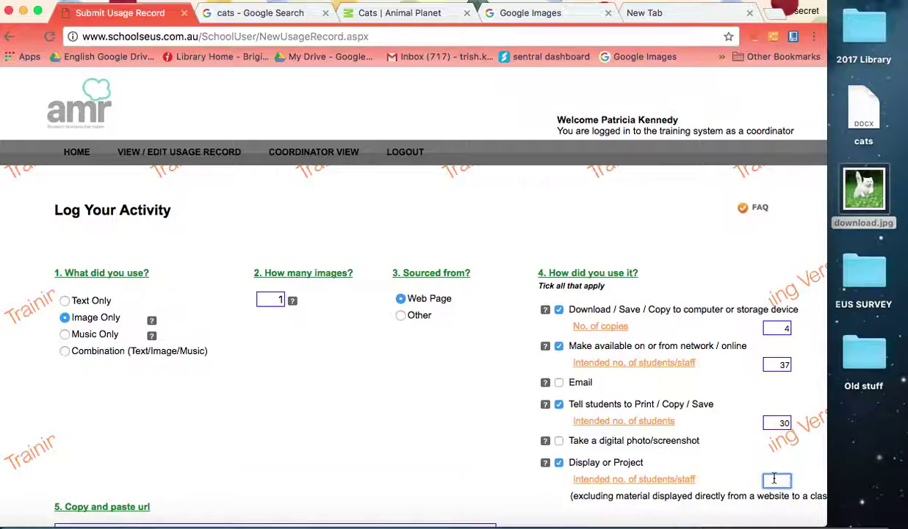
pyautogui.write('30')
pyautogui.scroll(-5, 384, 424)
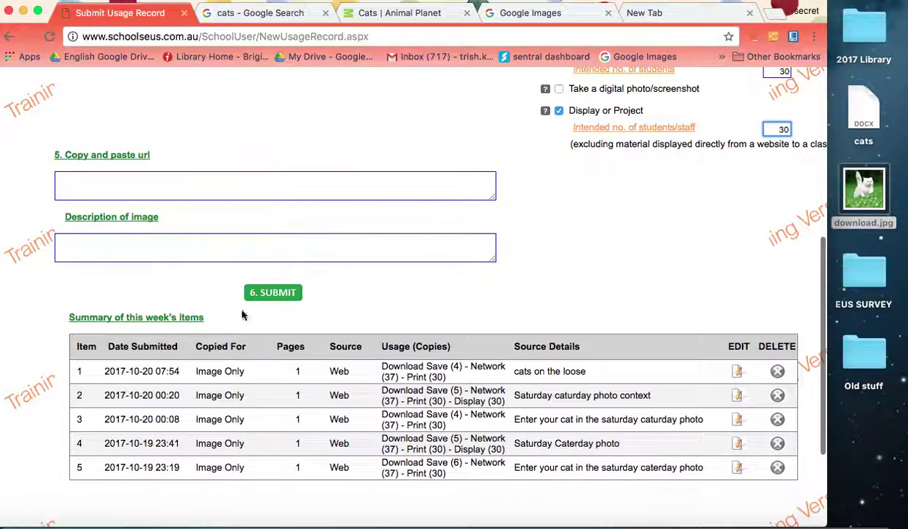
pyautogui.click(97, 187)
pyautogui.hotkey('ctrl', 'v')
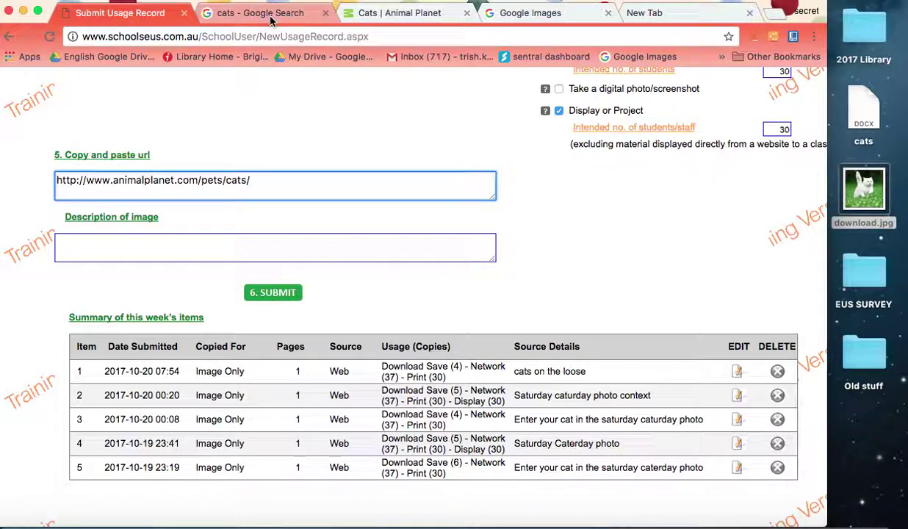
pyautogui.click(375, 15)
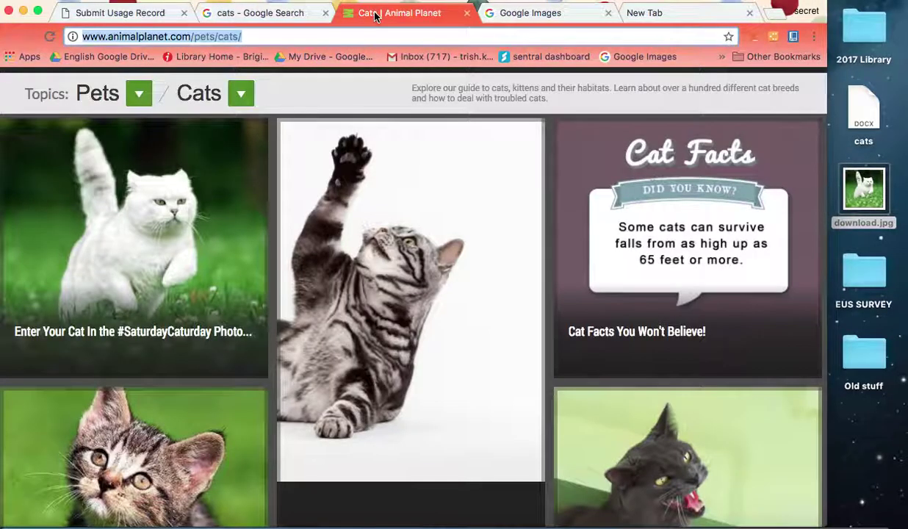
pyautogui.click(283, 13)
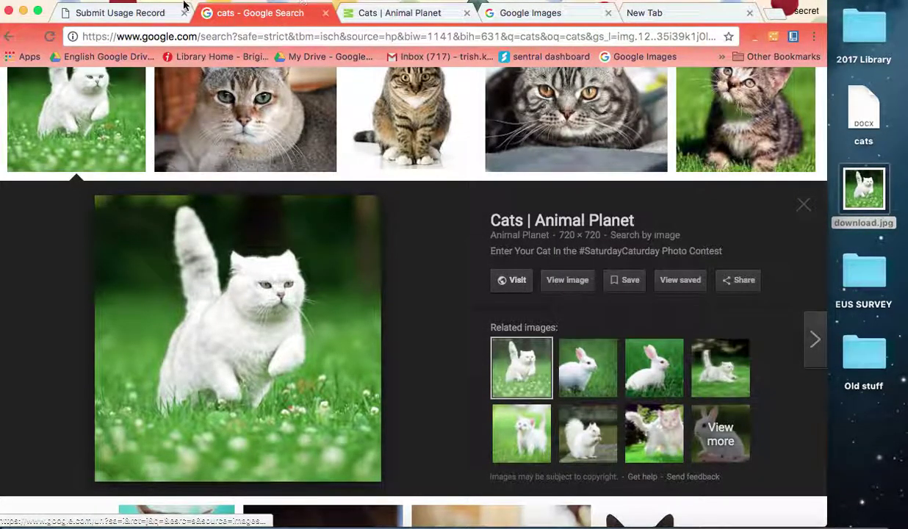
pyautogui.click(120, 13)
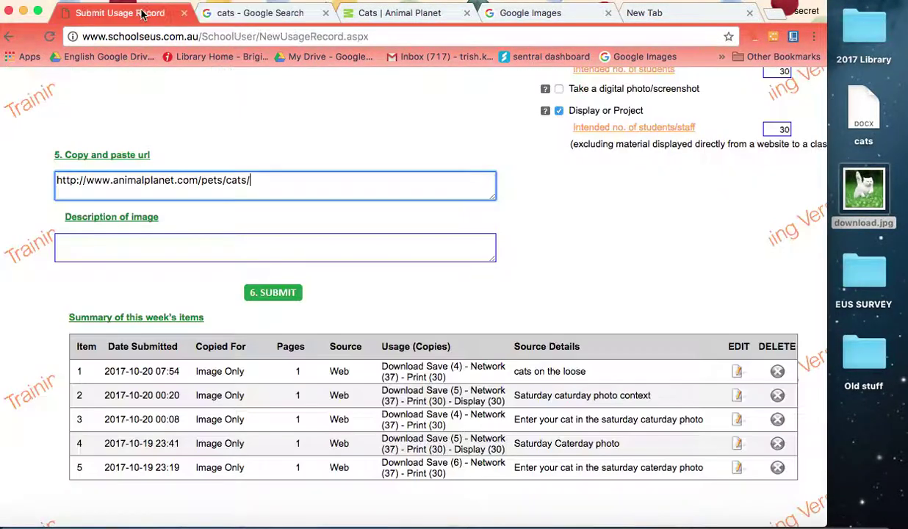
# - Describe the image as 'Enter your cat'
pyautogui.click(79, 249)
pyautogui.write('En')
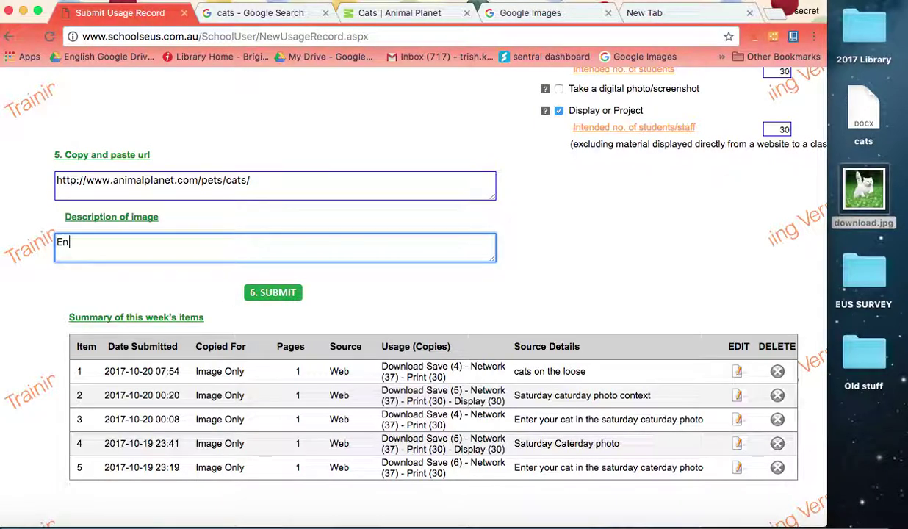
pyautogui.write('ter your cat')
pyautogui.scroll(5, 180, 288)
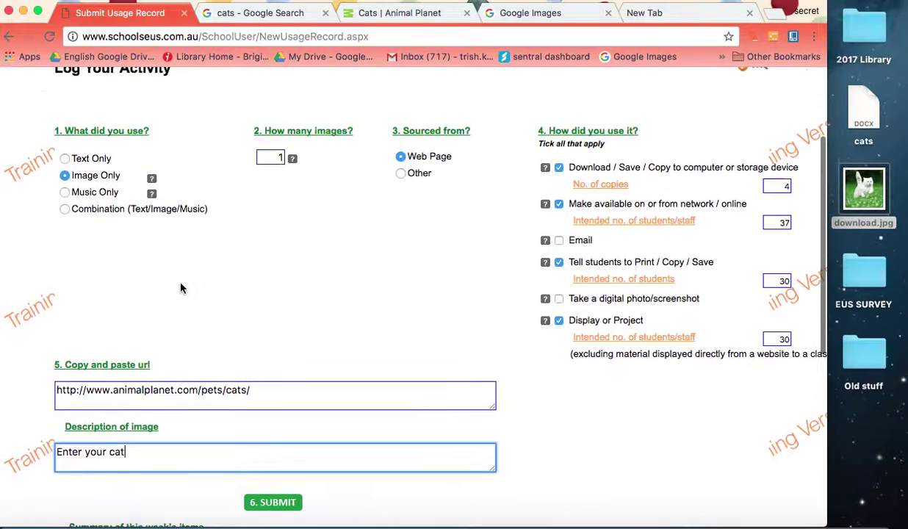
pyautogui.scroll(-2, 180, 288)
pyautogui.scroll(-2, 180, 288)
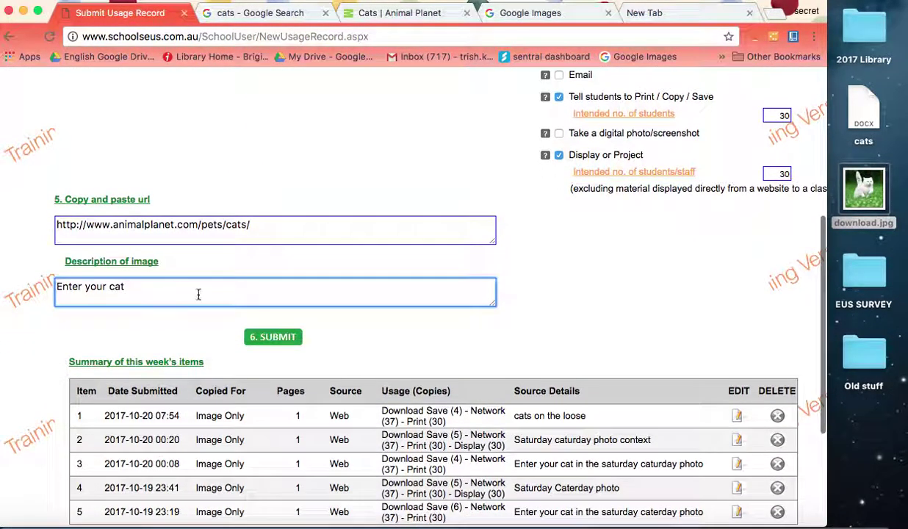
# - Submit the record and confirm 'Enter your cat' appears as item 1 in this week's summary
pyautogui.click(273, 338)
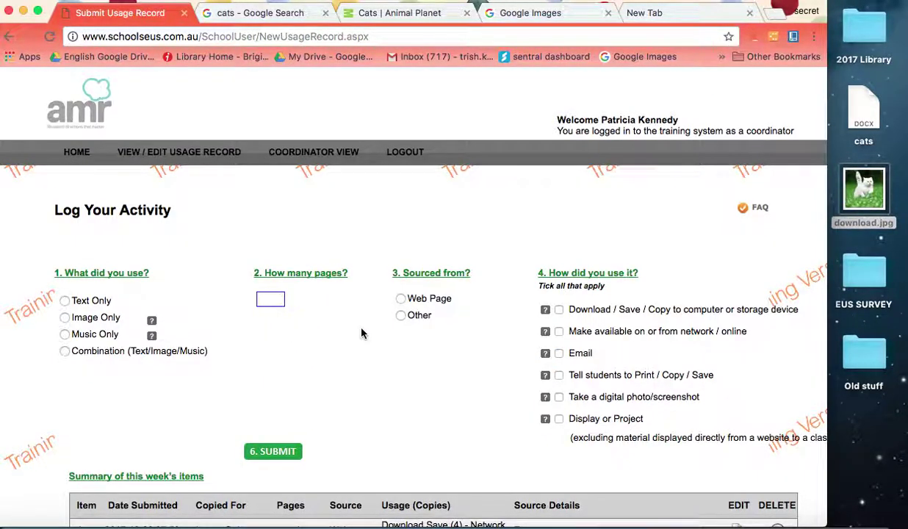
pyautogui.scroll(-3, 361, 333)
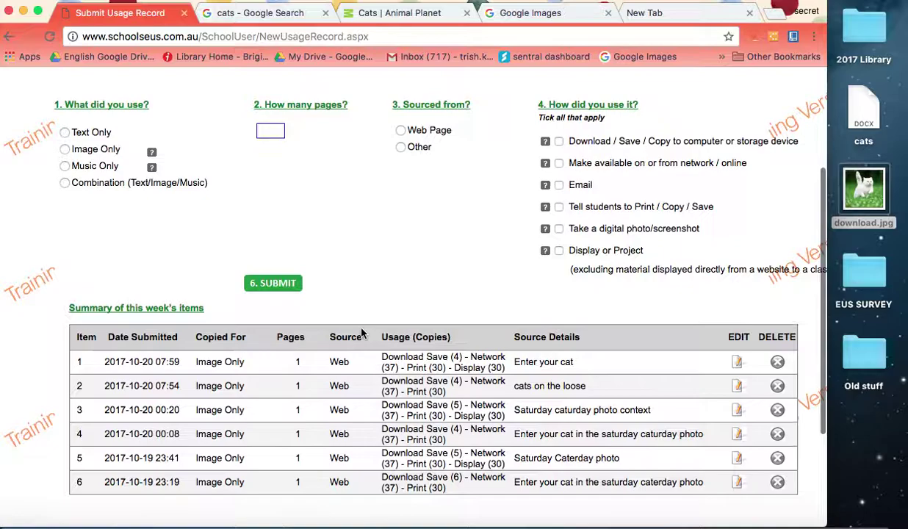
pyautogui.scroll(3, 361, 334)
pyautogui.scroll(1, 361, 334)
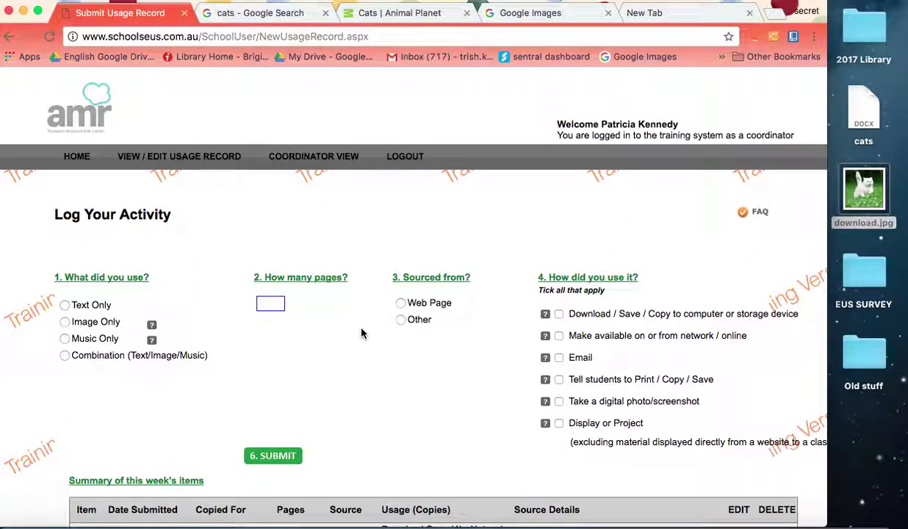
# - Insert download.jpg into cats.docx in Word and widen the window
pyautogui.click(547, 14)
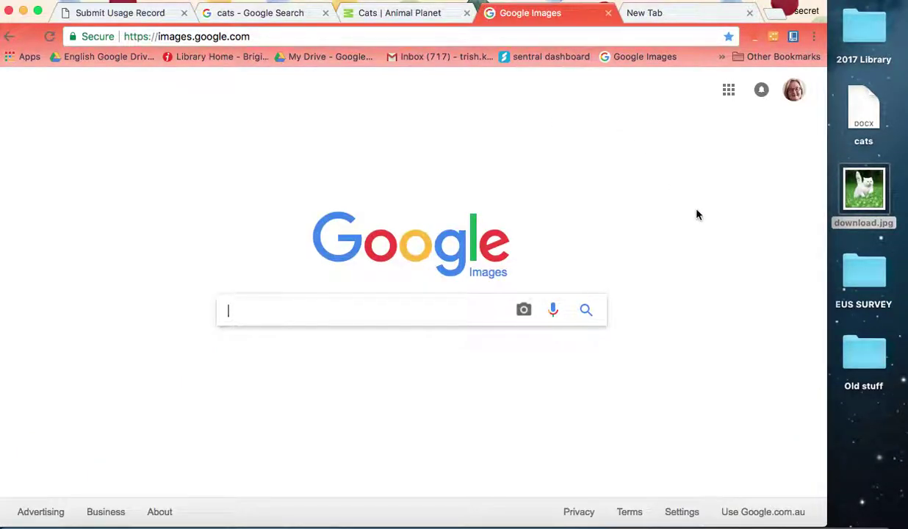
pyautogui.click(816, 517)
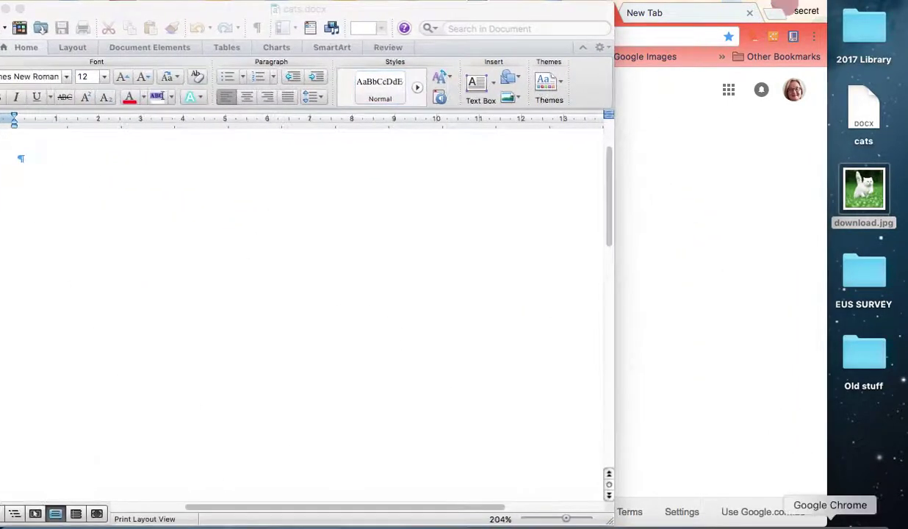
pyautogui.moveTo(846, 190); pyautogui.dragTo(299, 307)
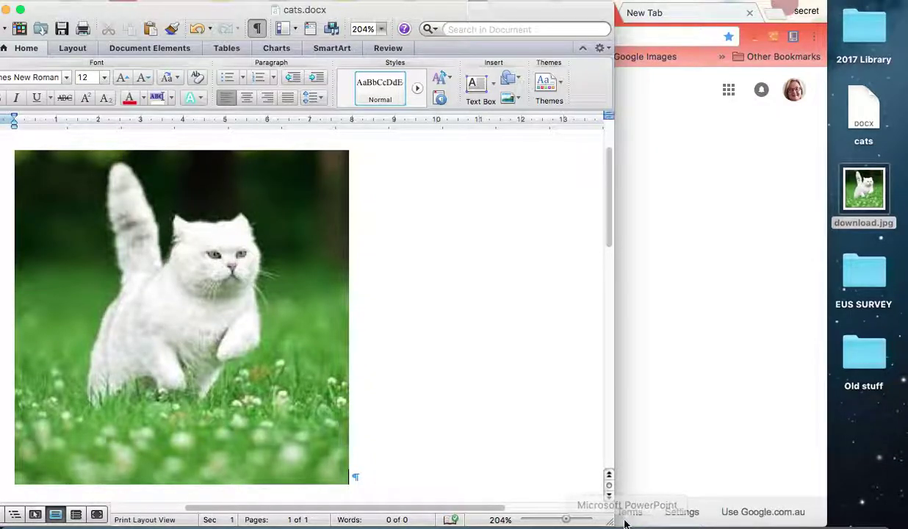
pyautogui.moveTo(611, 520); pyautogui.dragTo(717, 523)
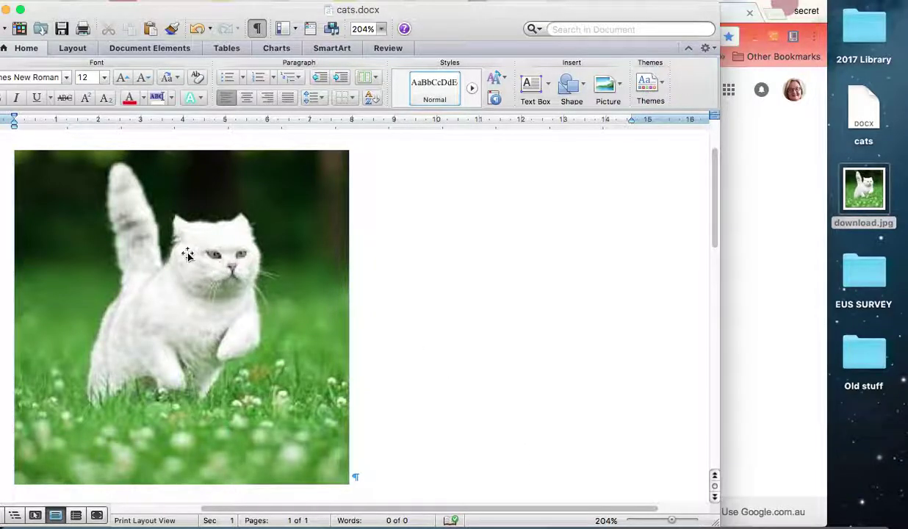
# - Drag the cat picture out of the document onto the desktop as a screenshot copy
pyautogui.moveTo(182, 251); pyautogui.dragTo(898, 459)
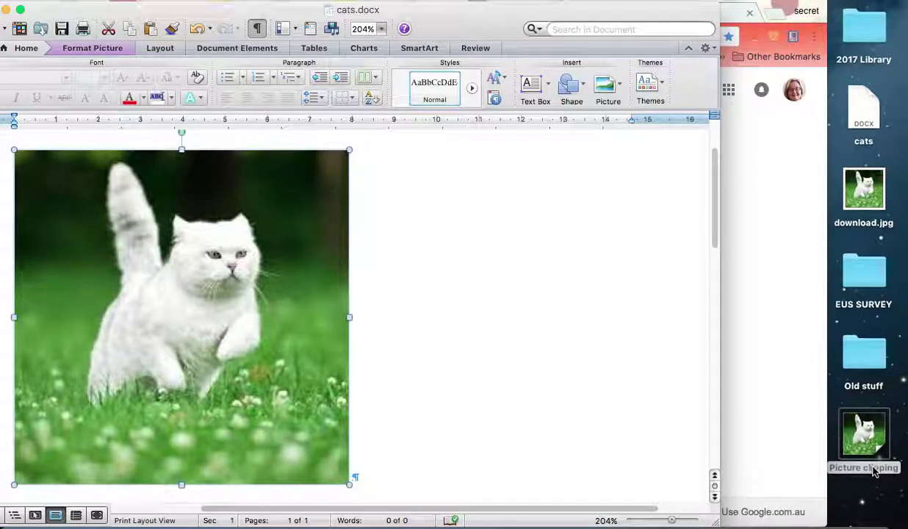
pyautogui.moveTo(874, 472); pyautogui.dragTo(355, 478)
pyautogui.moveTo(866, 424); pyautogui.dragTo(872, 525)
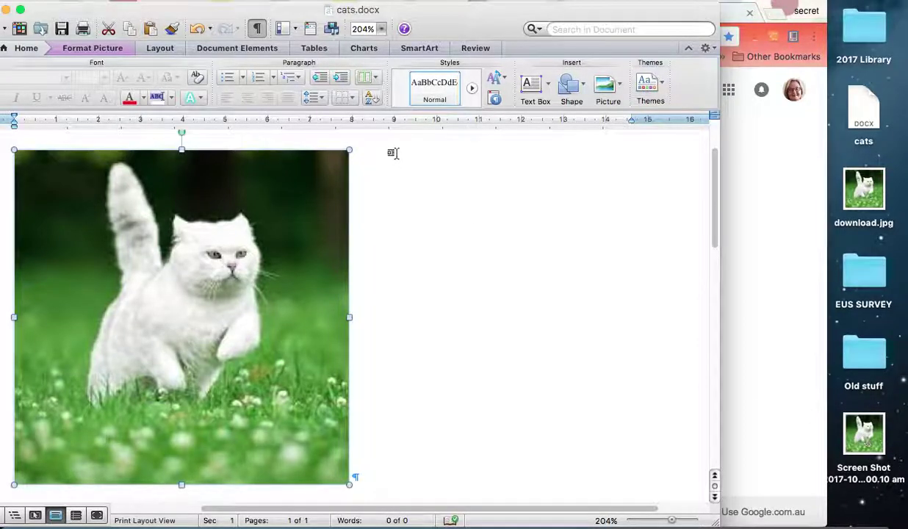
# - Reverse-search Google Images with the cat screenshot, getting the best guess 'cat'
pyautogui.click(13, 10)
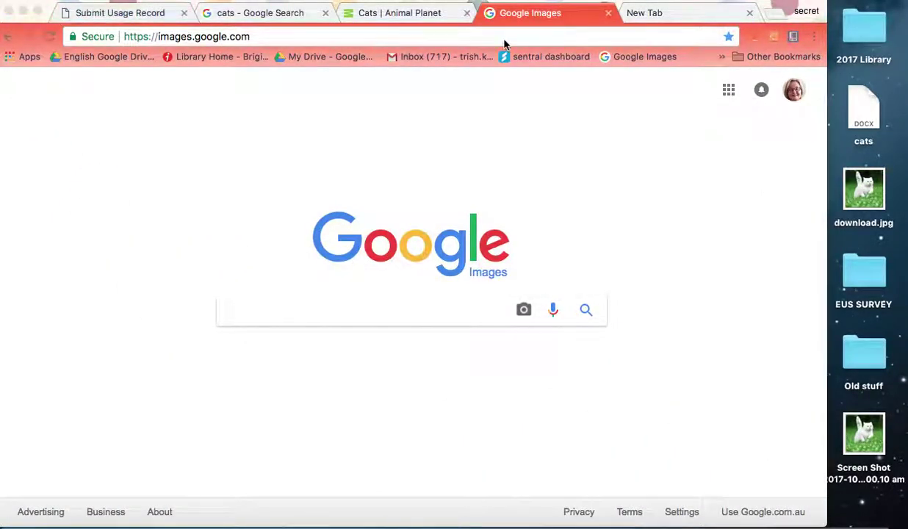
pyautogui.click(524, 312)
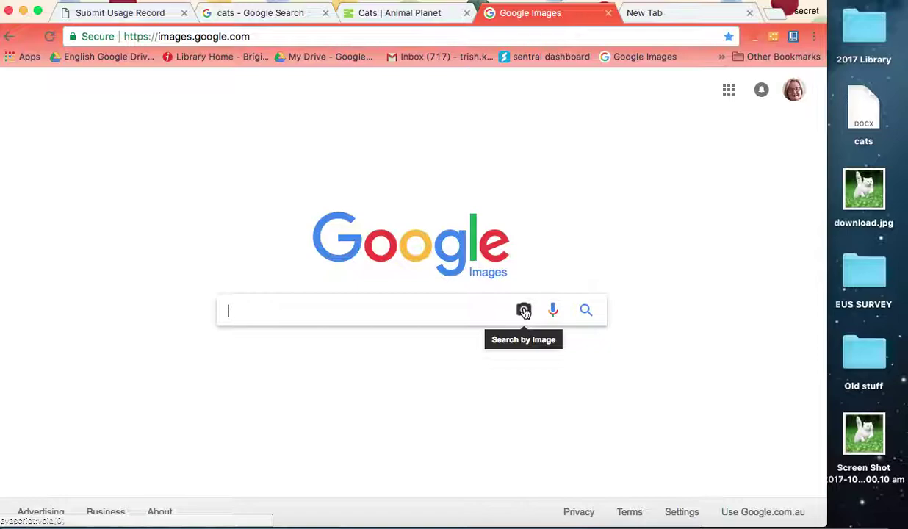
pyautogui.click(524, 310)
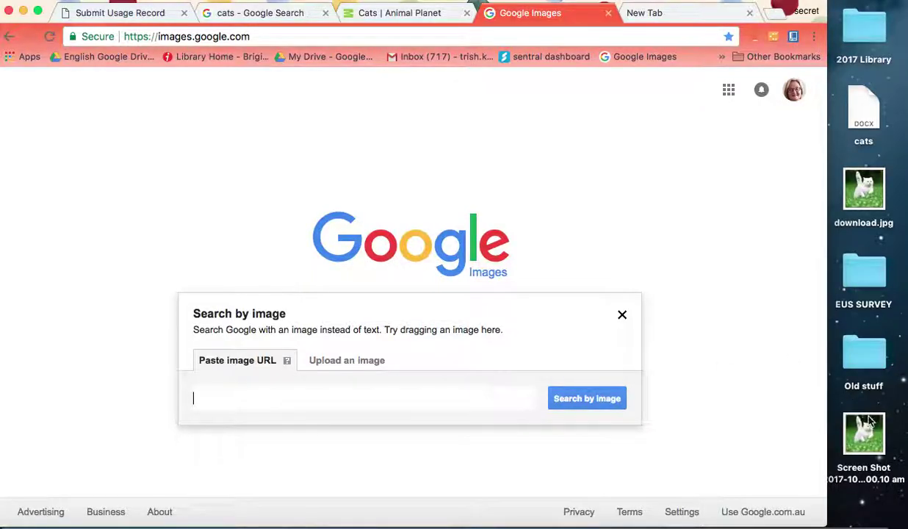
pyautogui.moveTo(870, 420); pyautogui.dragTo(523, 319)
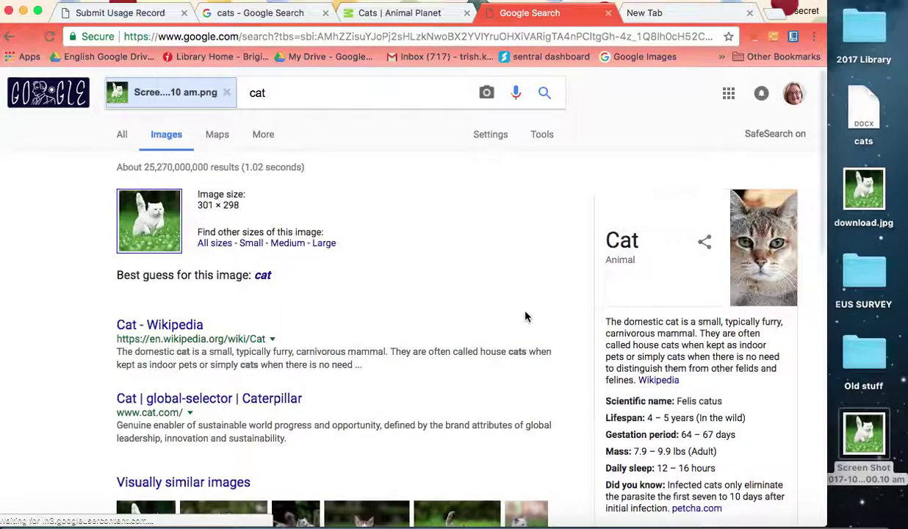
# - Open the 'Cats | Animal Planet' page from the pages with matching images
pyautogui.scroll(-3, 483, 378)
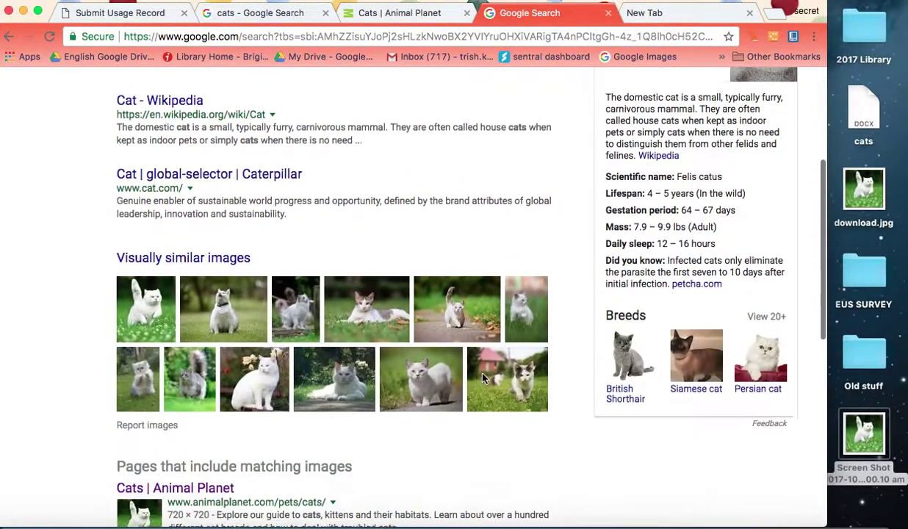
pyautogui.scroll(-2, 482, 378)
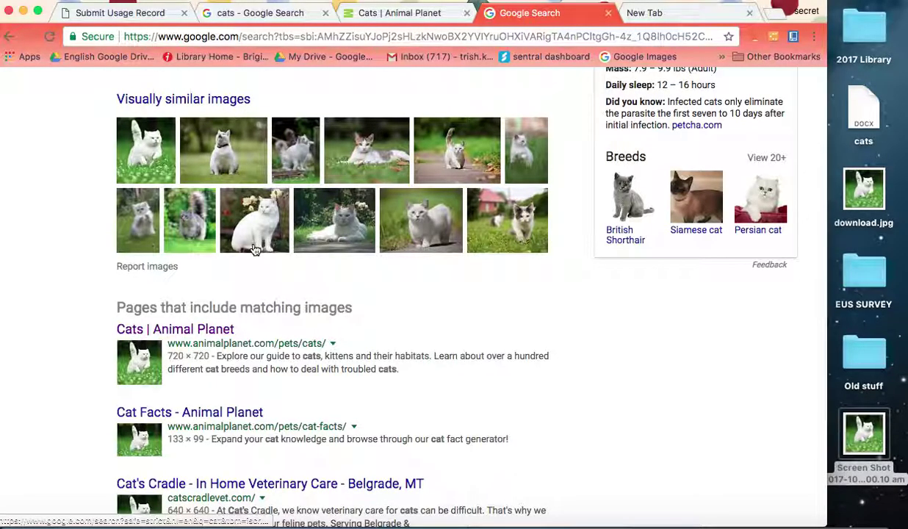
pyautogui.scroll(-2, 257, 265)
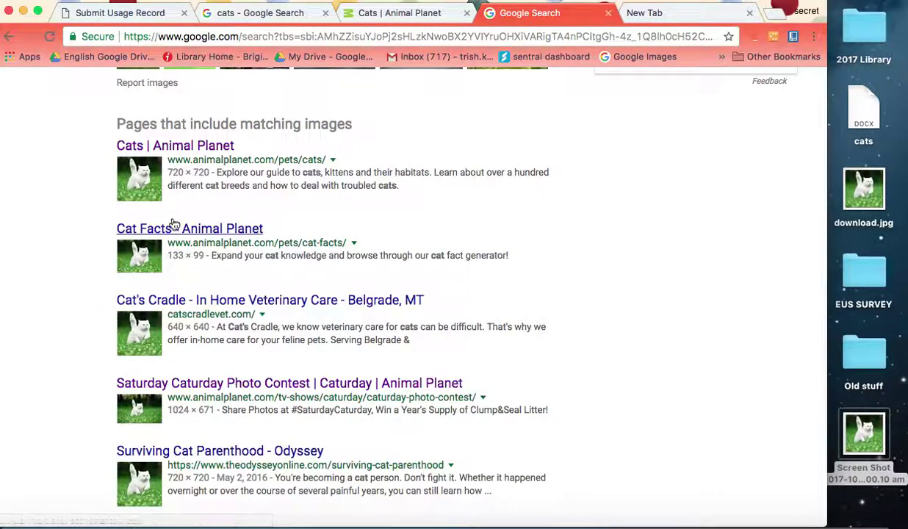
pyautogui.scroll(3, 223, 298)
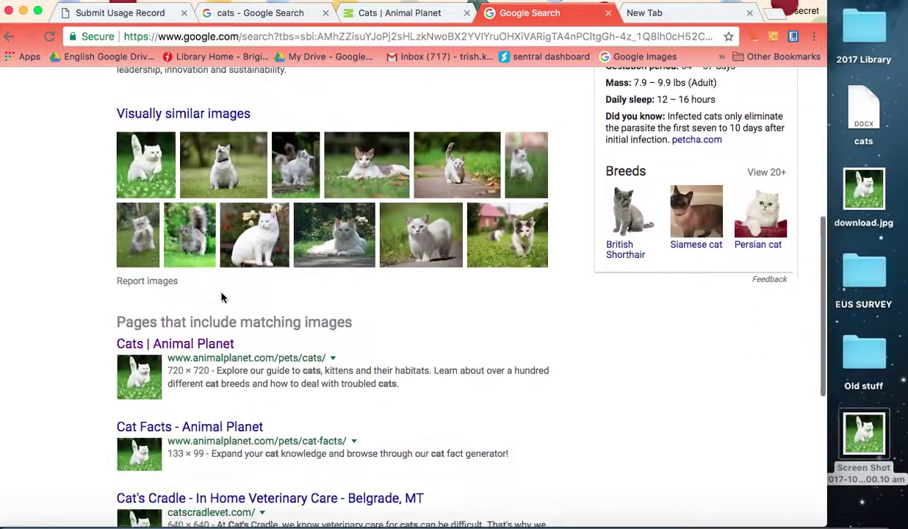
pyautogui.scroll(-1, 223, 298)
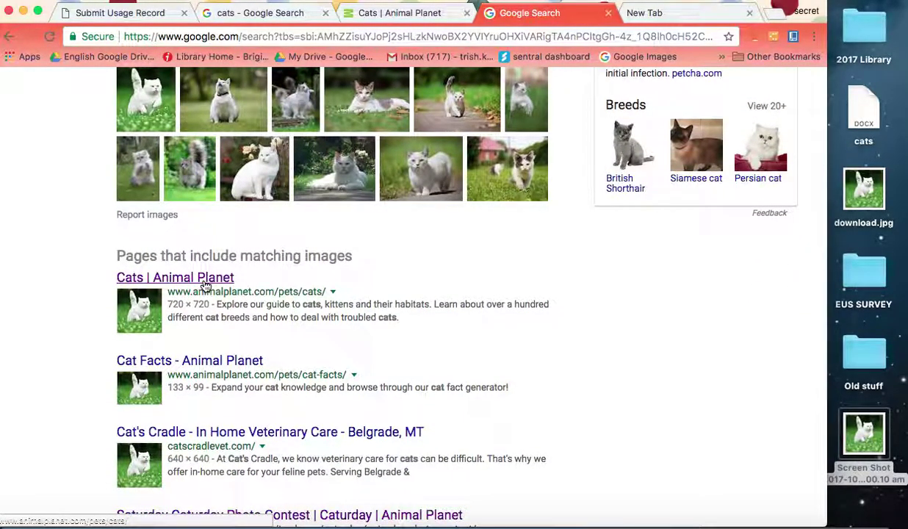
pyautogui.click(206, 285)
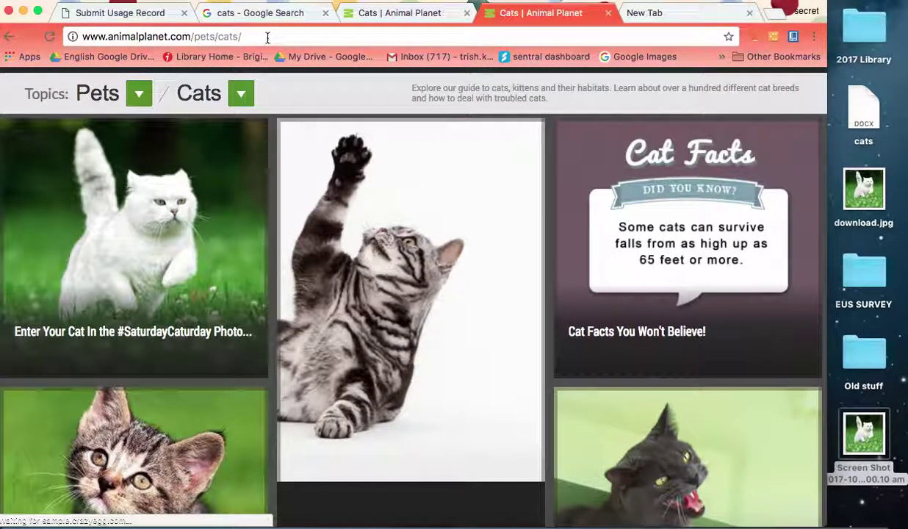
# - Copy the Animal Planet cats page address and return to the Submit Usage Record form
pyautogui.click(266, 36)
pyautogui.hotkey('ctrl', 'c')
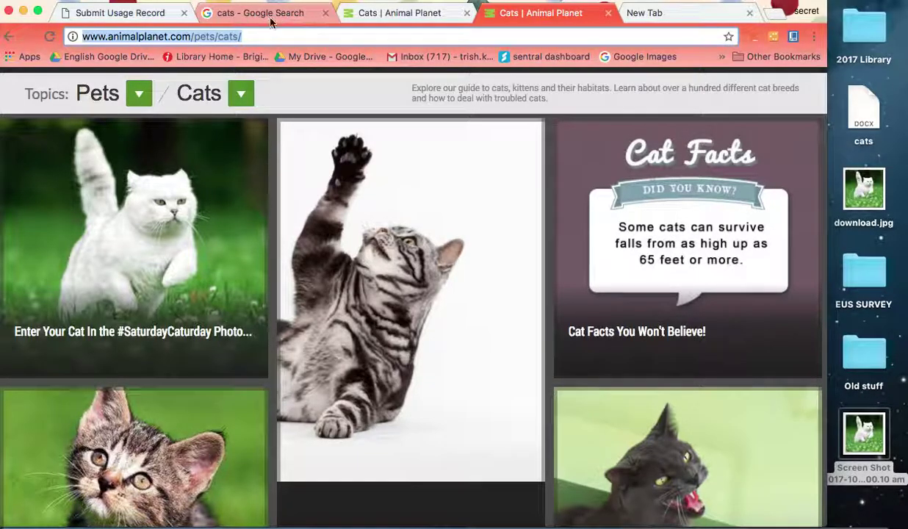
pyautogui.click(144, 16)
pyautogui.scroll(-5, 284, 250)
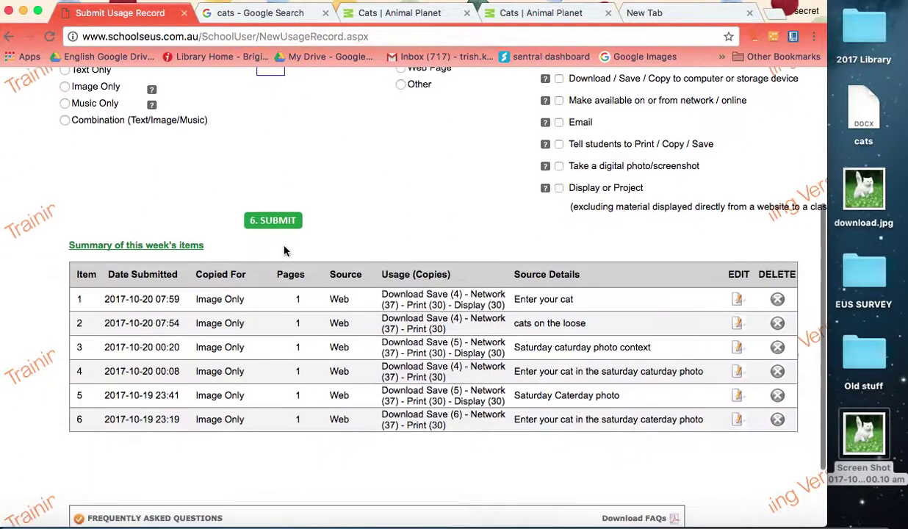
pyautogui.scroll(4, 285, 250)
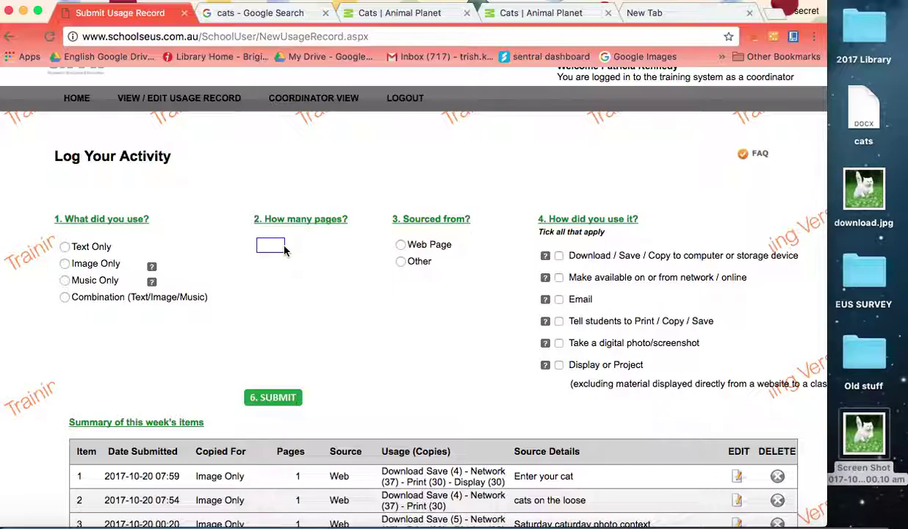
pyautogui.click(276, 246)
pyautogui.click(65, 264)
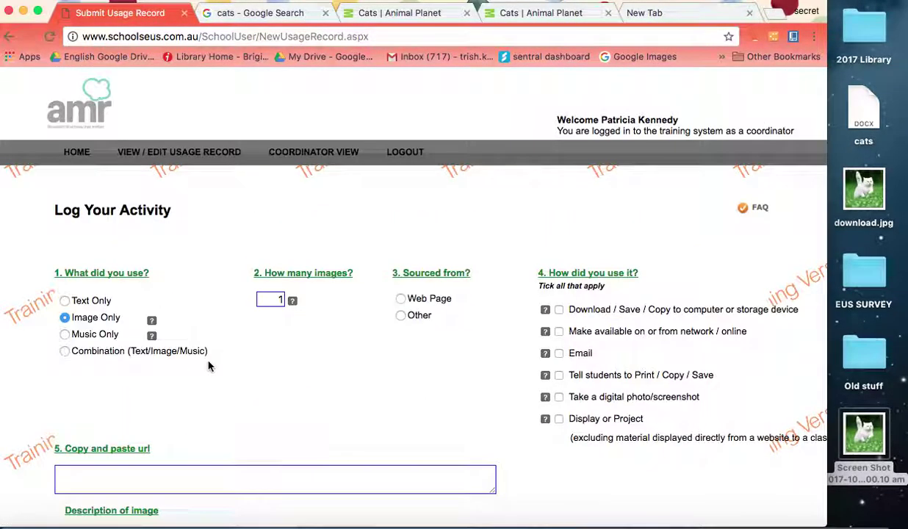
pyautogui.click(419, 297)
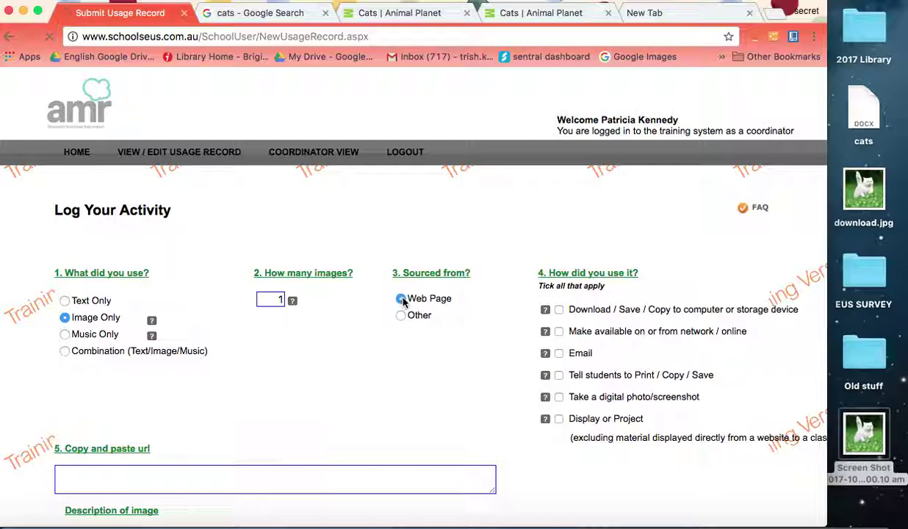
pyautogui.scroll(-3, 424, 357)
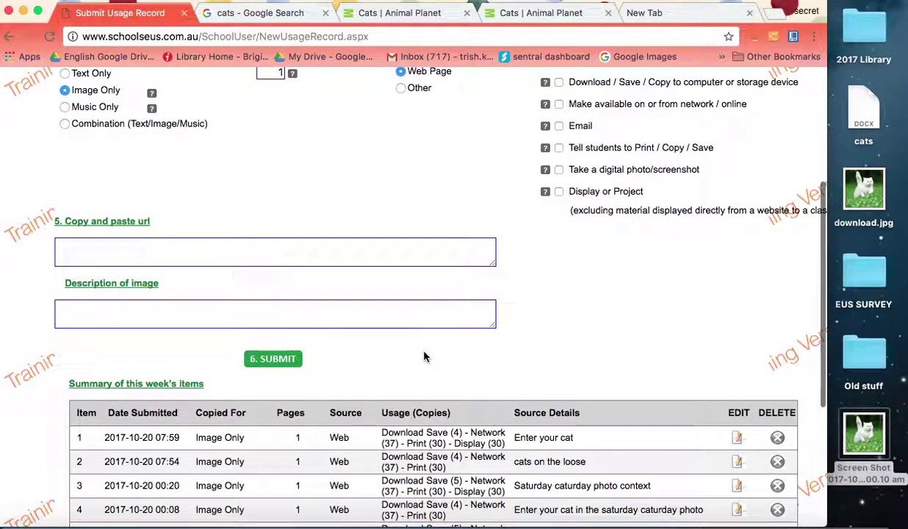
pyautogui.click(91, 248)
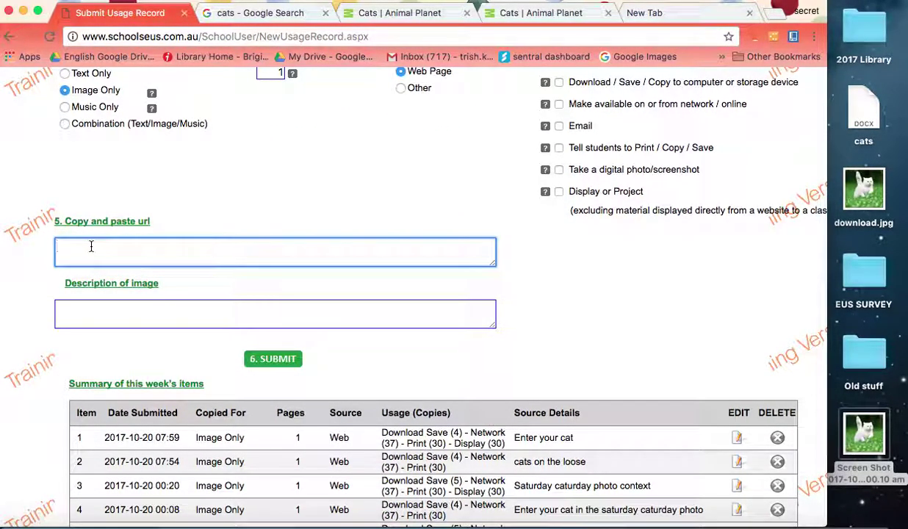
pyautogui.hotkey('ctrl', 'v')
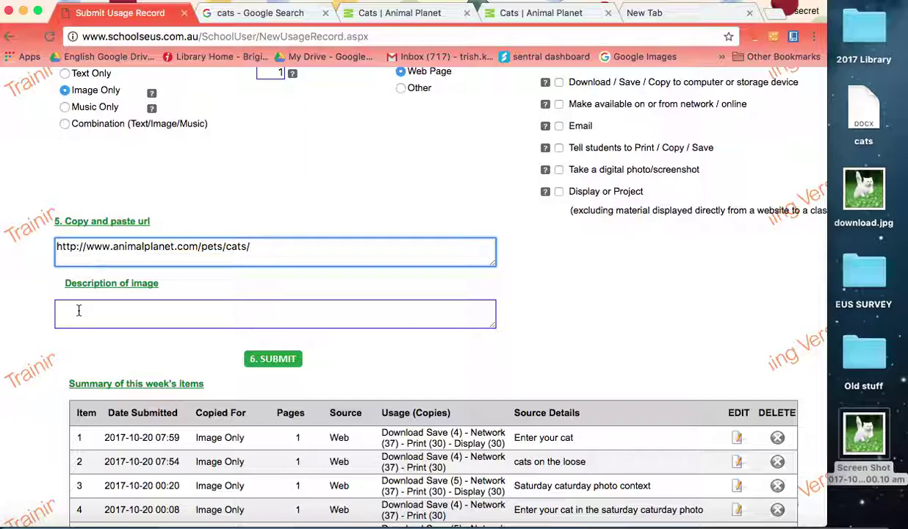
pyautogui.scroll(5, 78, 312)
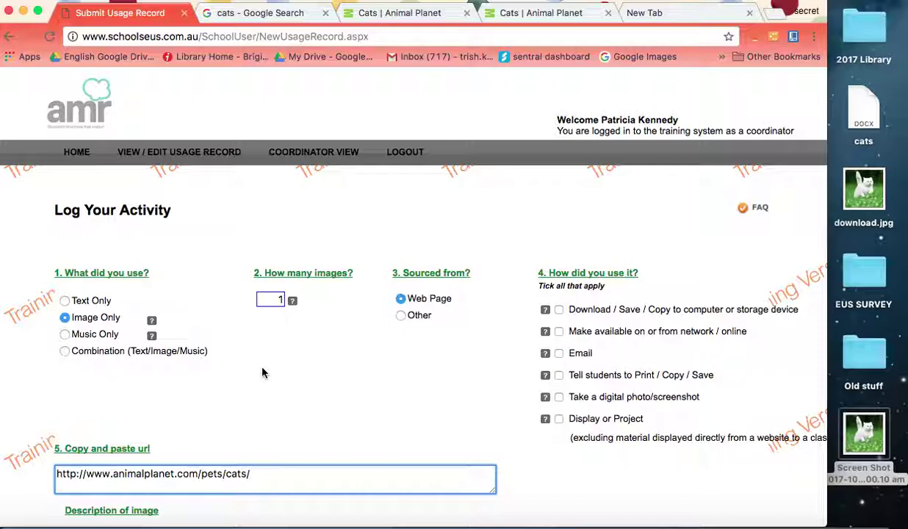
# - Set Sourced from to Other and the item type to Combination (Text/Image/Music), then choose a material file
pyautogui.click(401, 316)
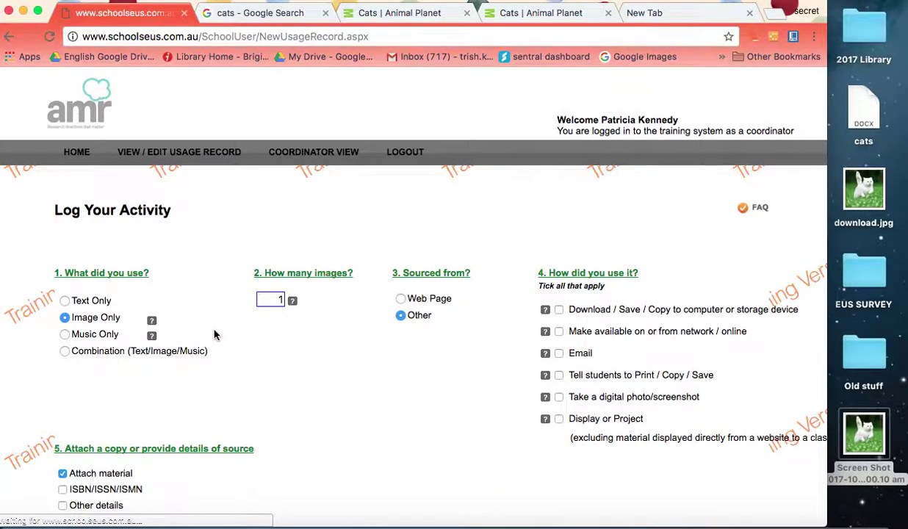
pyautogui.click(64, 352)
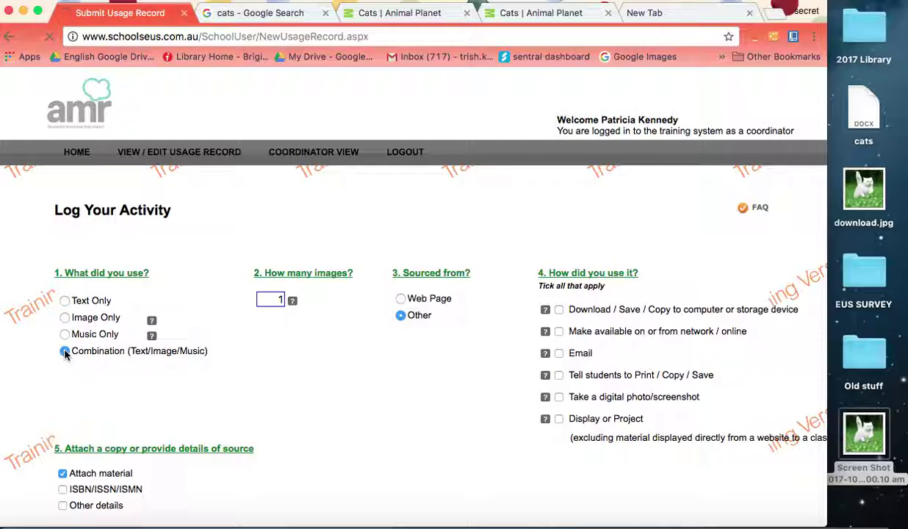
pyautogui.scroll(-4, 297, 367)
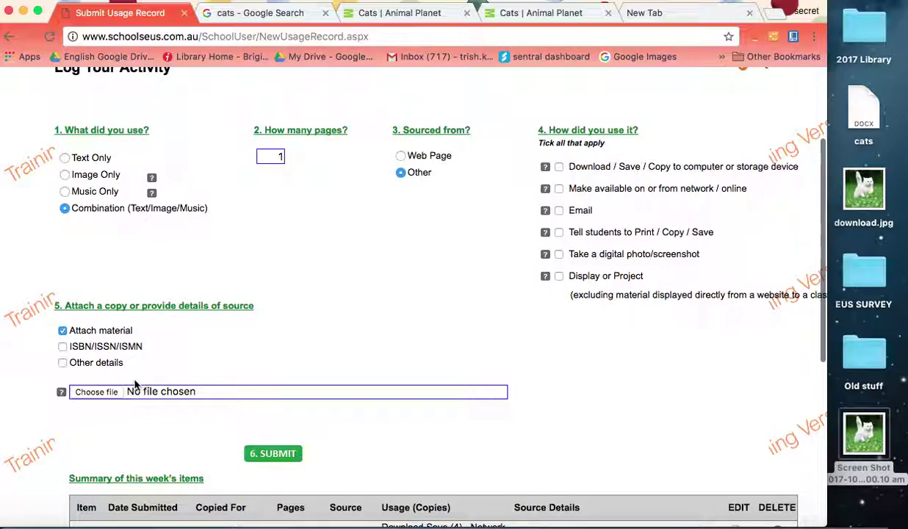
pyautogui.click(103, 395)
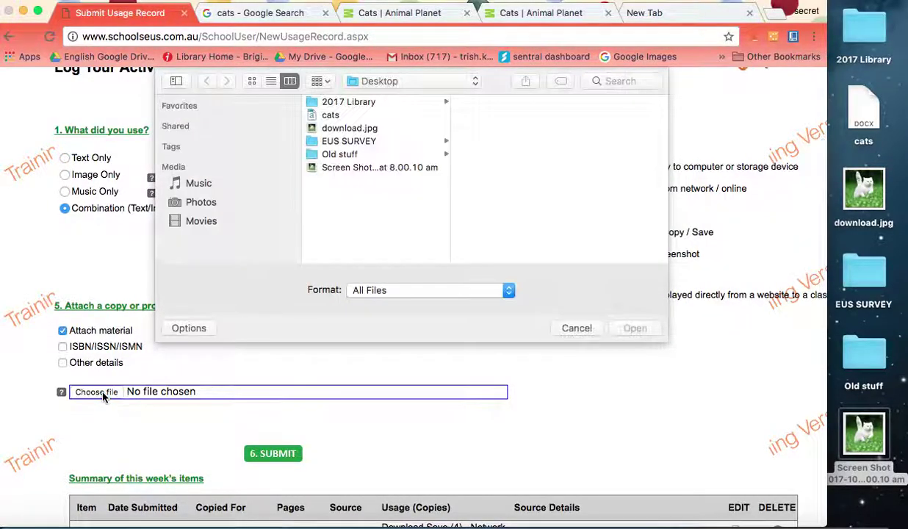